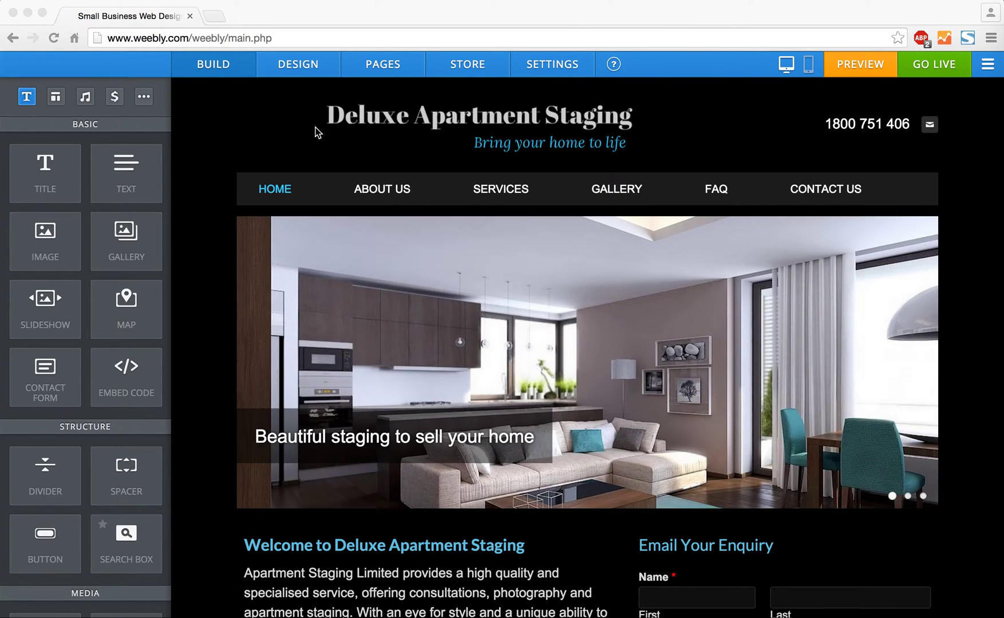
Select the header logo area to reveal the Off/Text/Logo/Edit toolbar.
{"action": "left_click", "coordinate": [280, 114]}
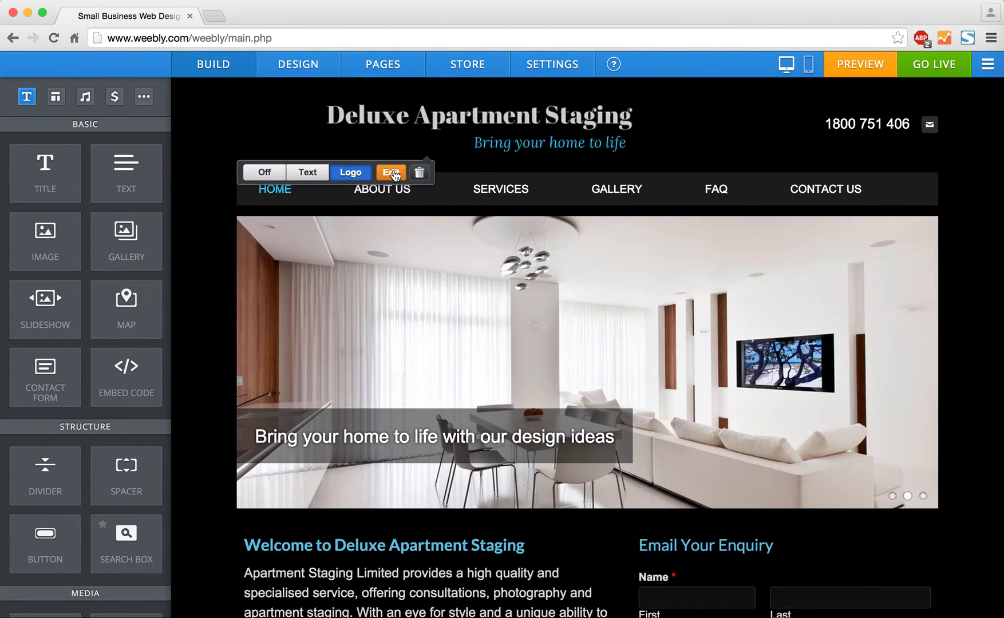
Upload the 'Logo copy' image as a new header logo image.
{"action": "left_click", "coordinate": [391, 172]}
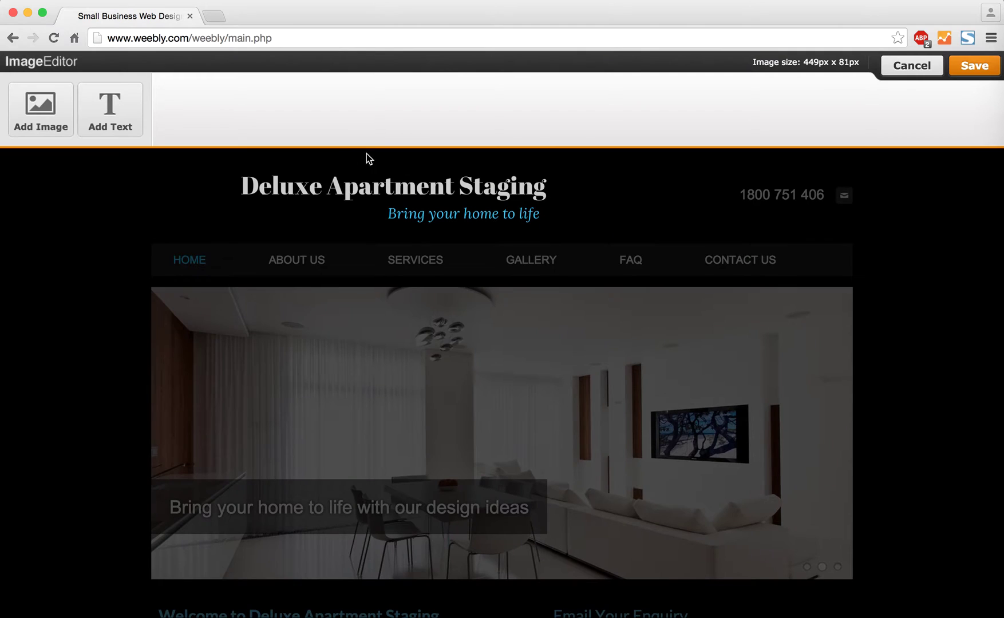
{"action": "left_click", "coordinate": [37, 114]}
{"action": "left_click", "coordinate": [513, 434]}
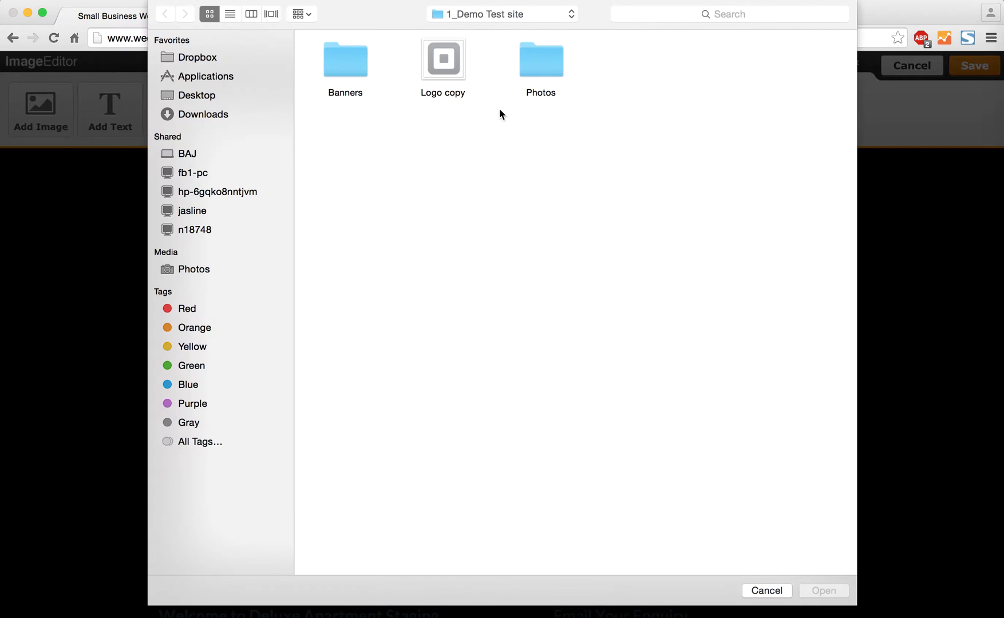
{"action": "double_click", "coordinate": [453, 69]}
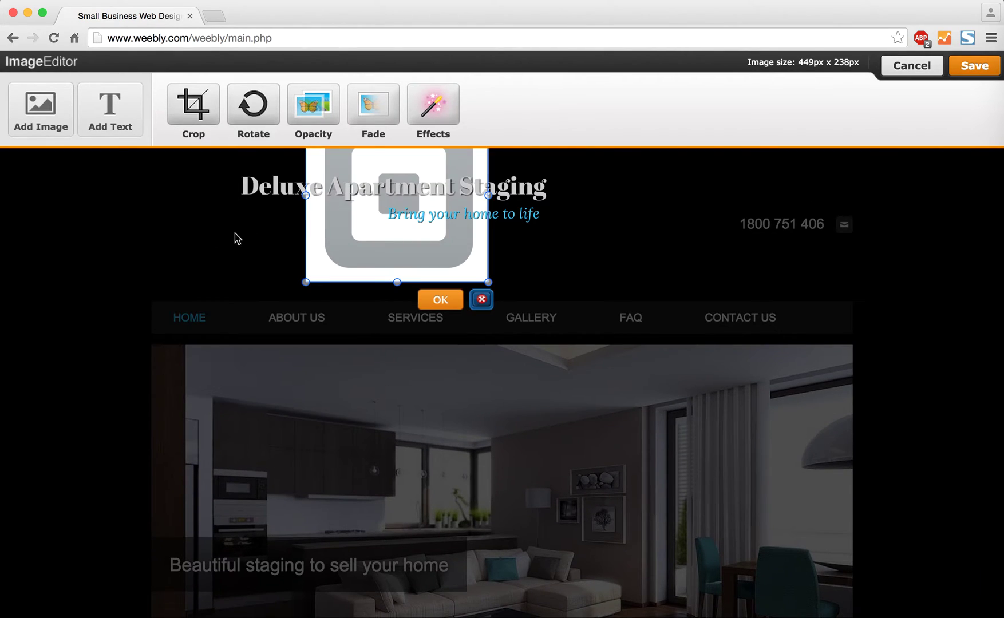
Move the logo to the header's left edge, shrink it beside the title, and save.
{"action": "left_click_drag", "start_coordinate": [341, 217], "coordinate": [190, 222]}
{"action": "left_click_drag", "start_coordinate": [334, 340], "coordinate": [228, 239]}
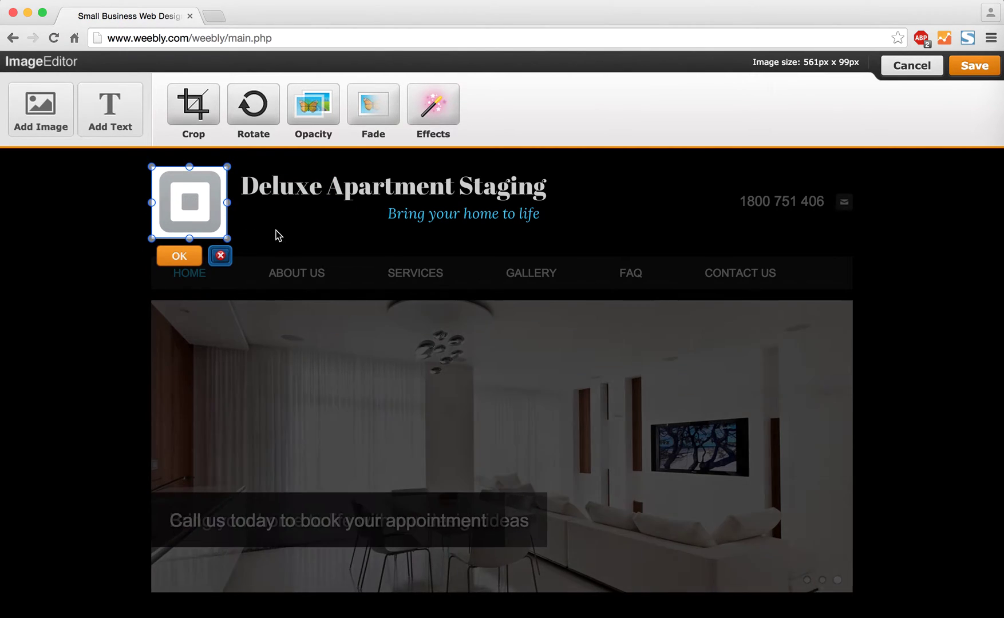
{"action": "left_click", "coordinate": [973, 67]}
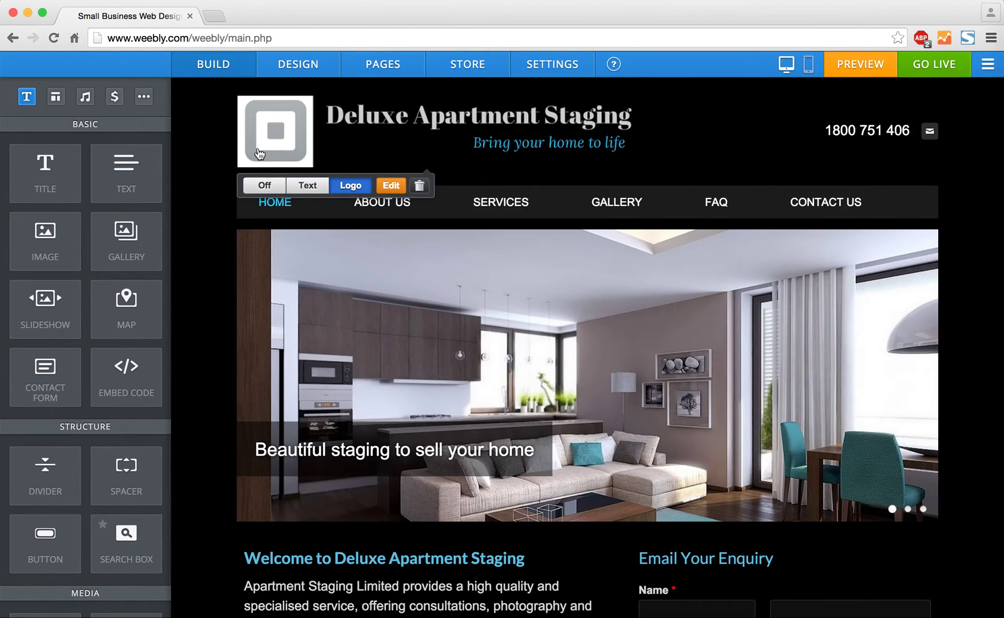
Search Google for 'pixlr' in a new tab and open the Pixlr.com photo editor site.
{"action": "mouse_move", "coordinate": [342, 106]}
{"action": "left_click", "coordinate": [214, 16]}
{"action": "type", "text": "pixlr"}
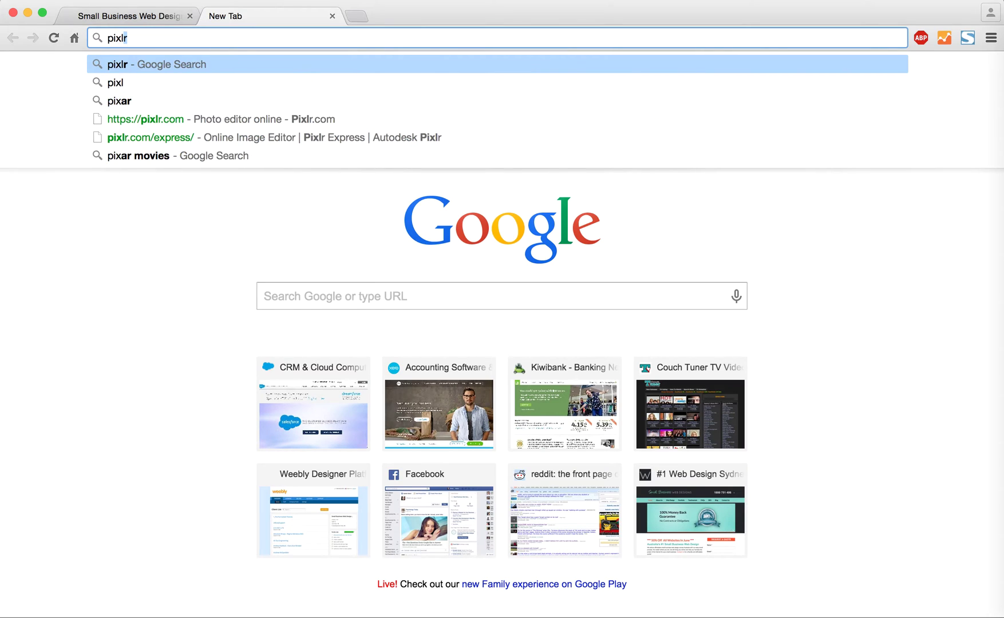
{"action": "key", "text": "Return"}
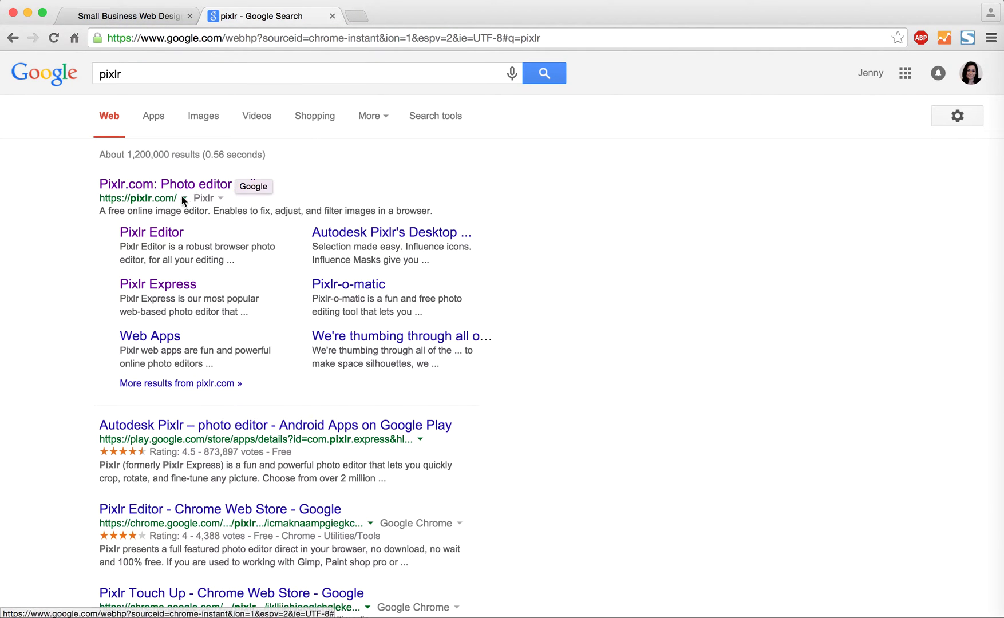
{"action": "left_click", "coordinate": [137, 185]}
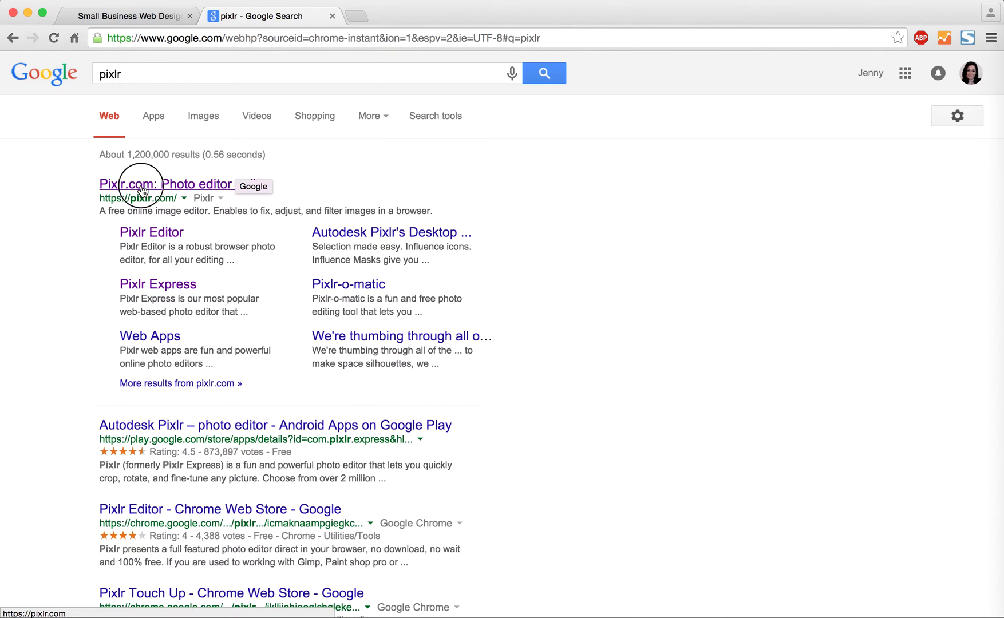
{"action": "scroll", "coordinate": [379, 281], "scroll_direction": "down", "scroll_amount": 10}
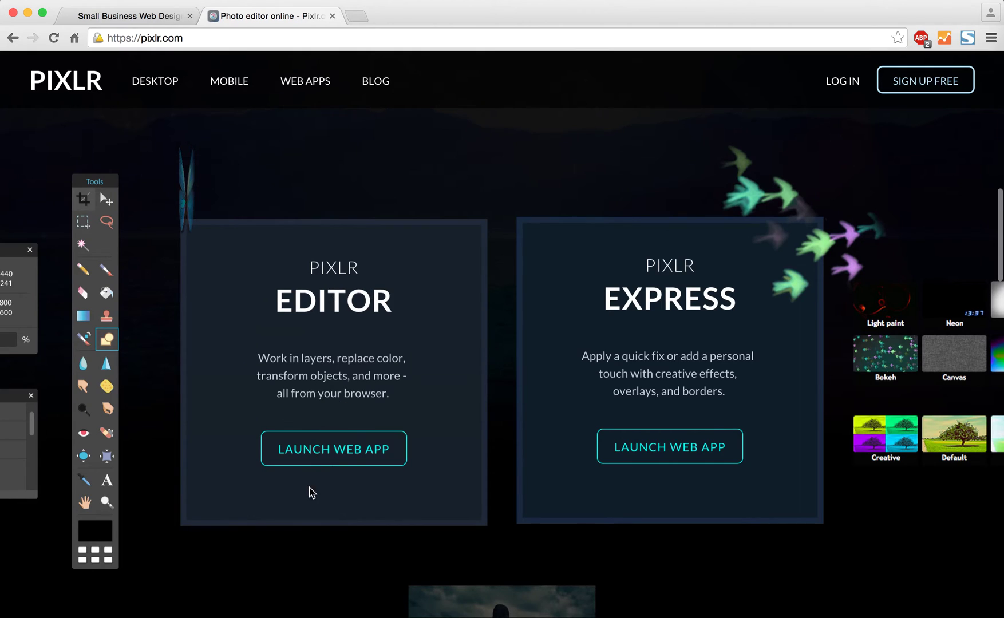
Open the Logo copy image in Pixlr Editor and add a new empty layer.
{"action": "left_click", "coordinate": [309, 460]}
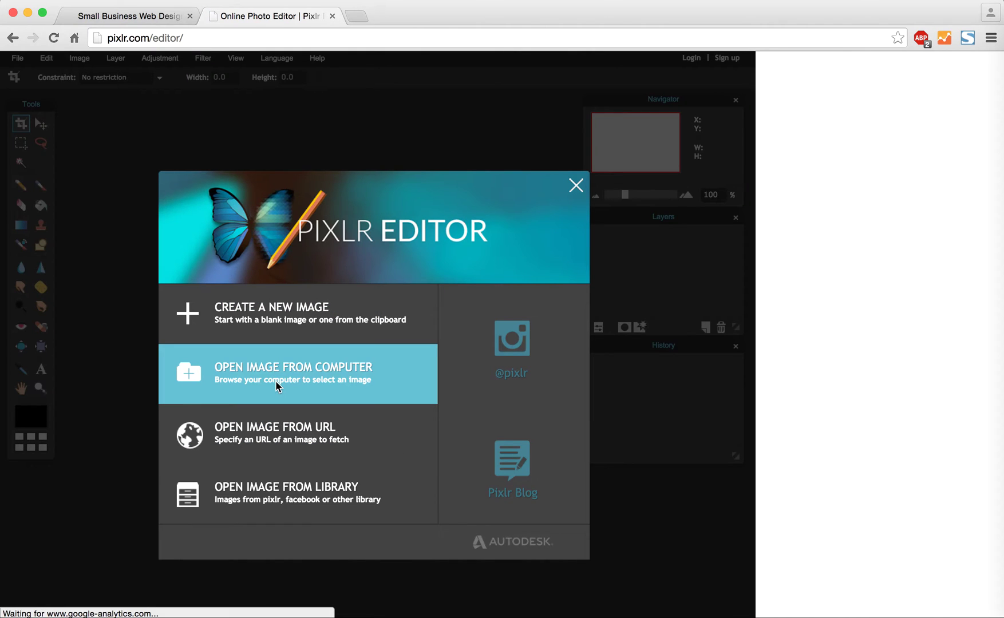
{"action": "left_click", "coordinate": [276, 387]}
{"action": "double_click", "coordinate": [465, 64]}
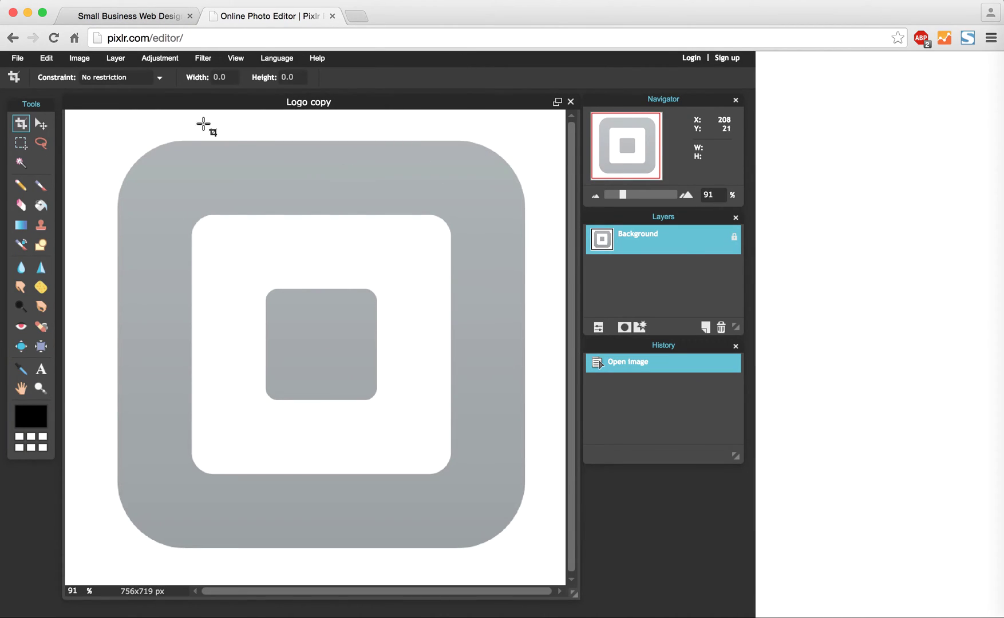
{"action": "left_click", "coordinate": [111, 64]}
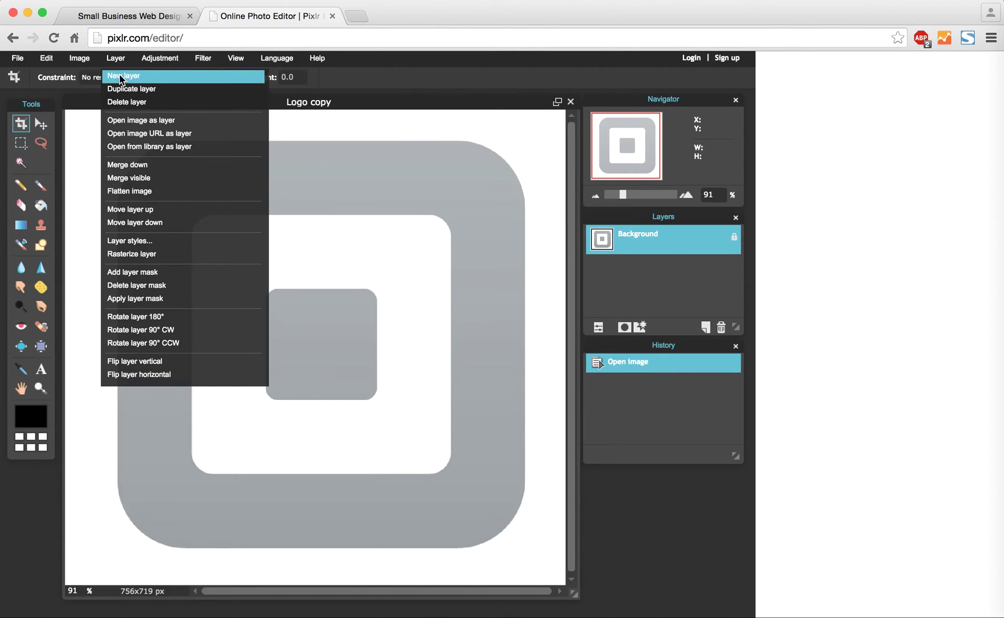
{"action": "left_click", "coordinate": [121, 76]}
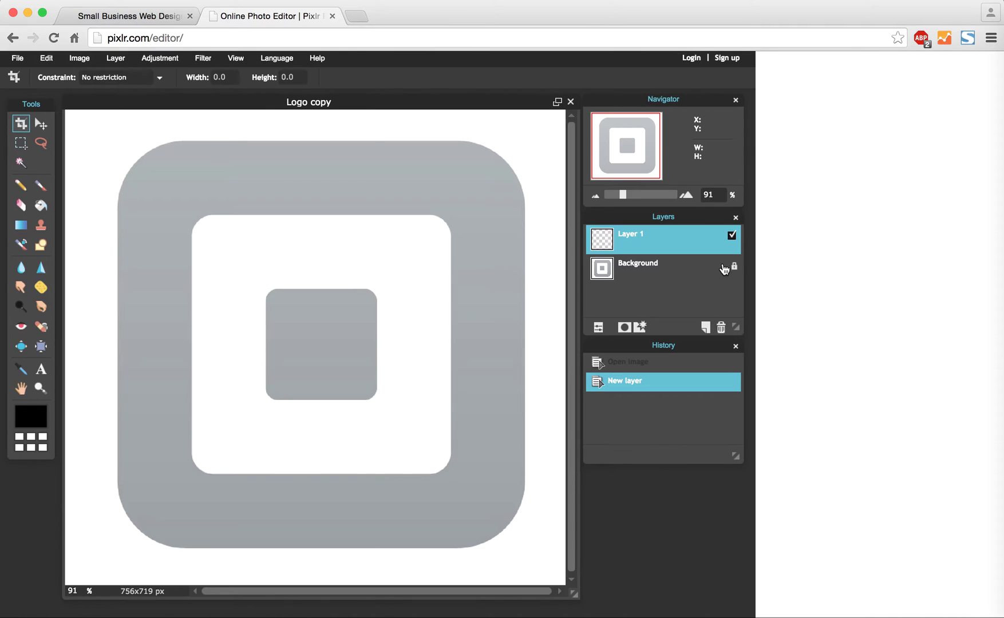
Unlock the Background layer and place visible Layer 0 above Layer 1.
{"action": "left_click_drag", "start_coordinate": [679, 240], "coordinate": [682, 281]}
{"action": "left_click_drag", "start_coordinate": [605, 240], "coordinate": [618, 293]}
{"action": "left_click", "coordinate": [615, 276]}
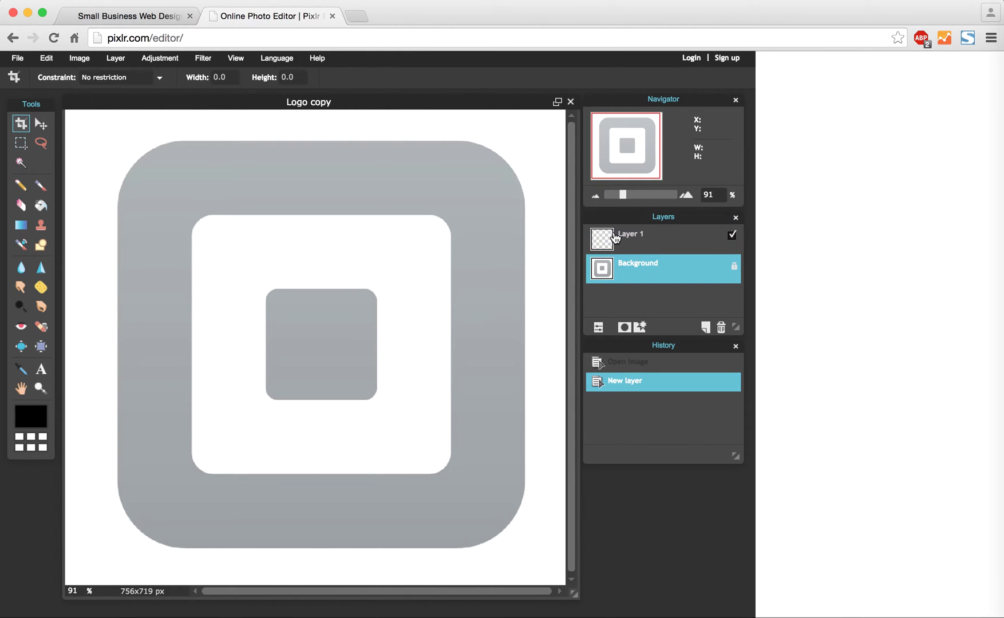
{"action": "left_click_drag", "start_coordinate": [607, 239], "coordinate": [611, 292]}
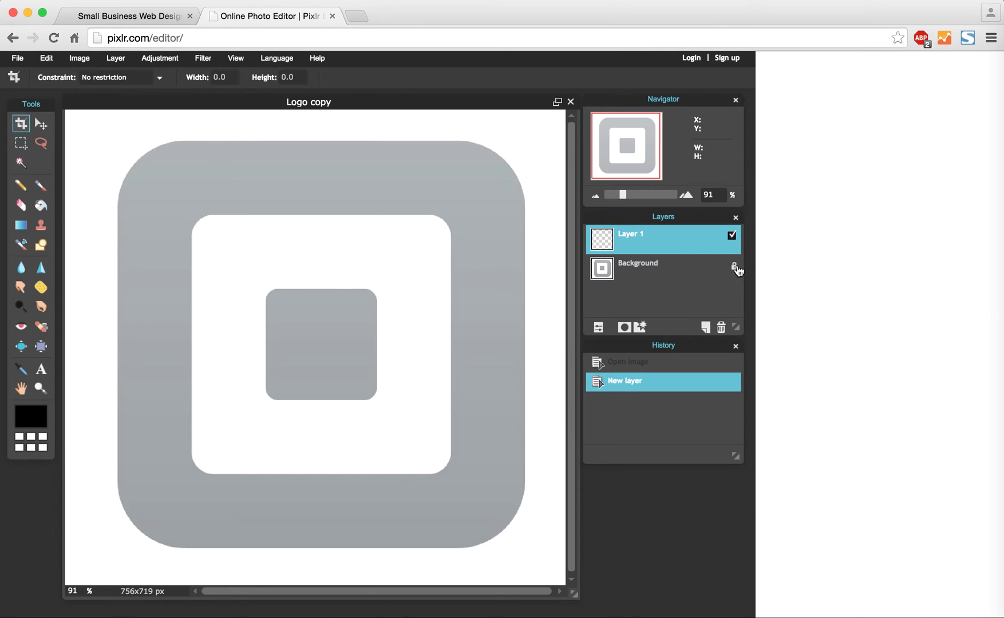
{"action": "double_click", "coordinate": [732, 266]}
{"action": "left_click_drag", "start_coordinate": [651, 271], "coordinate": [646, 235]}
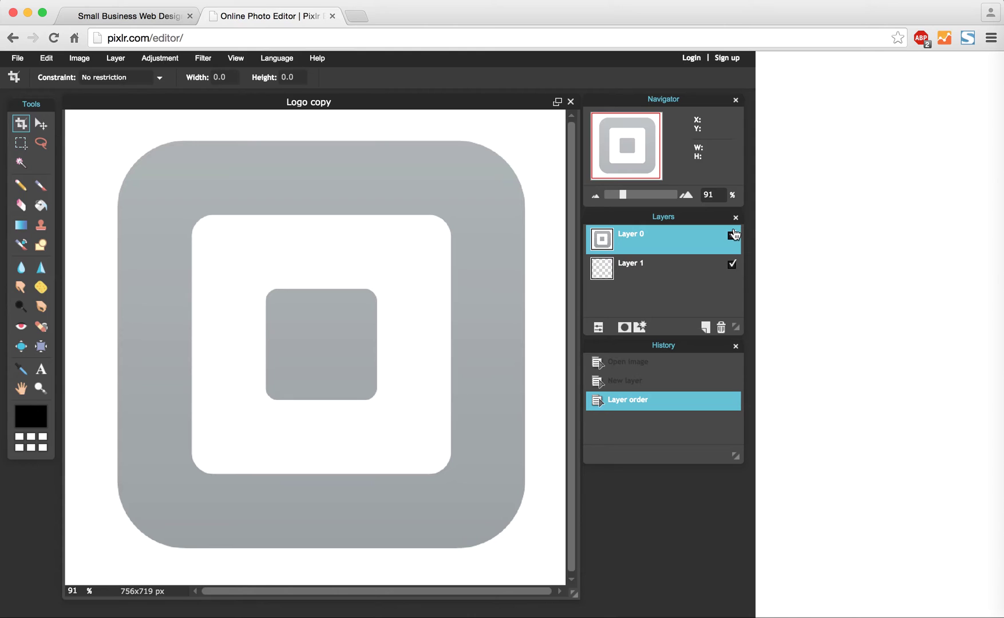
{"action": "left_click", "coordinate": [733, 235]}
Use the Magic Wand to delete the logo's white background and white ring.
{"action": "left_click", "coordinate": [21, 163]}
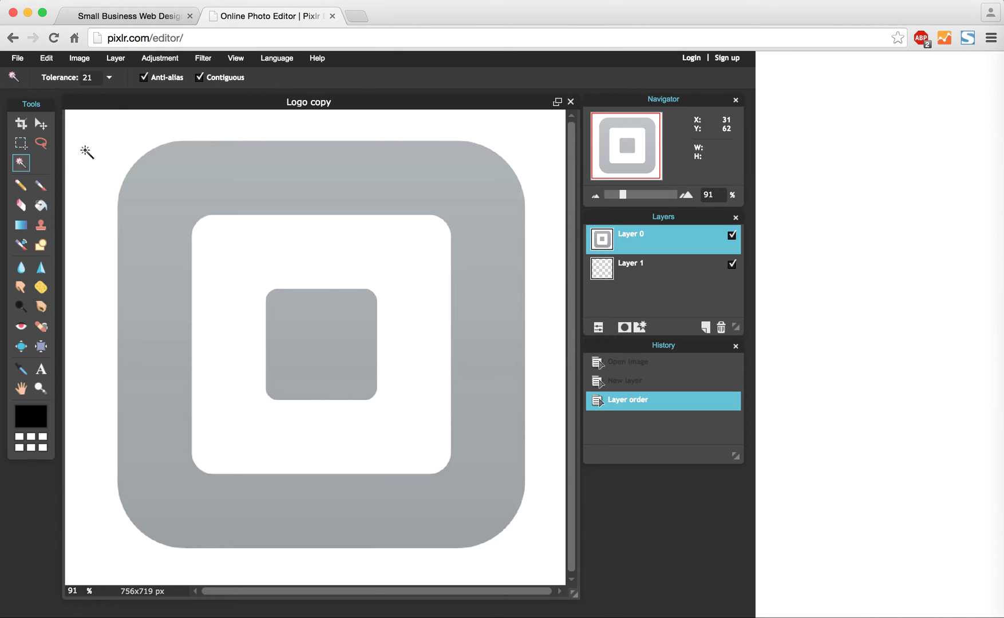
{"action": "left_click", "coordinate": [100, 144]}
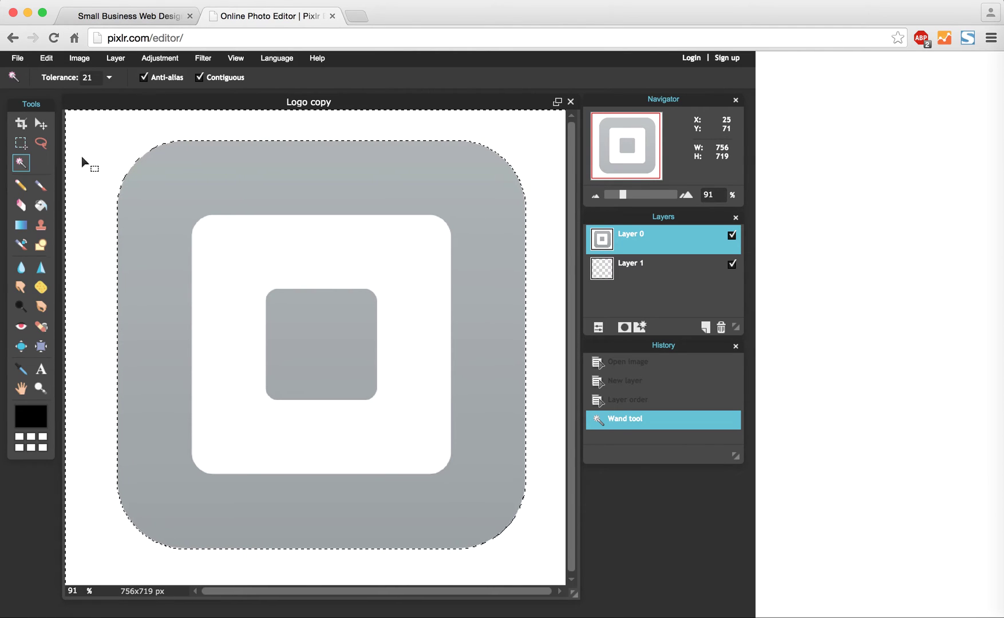
{"action": "key", "text": "Delete"}
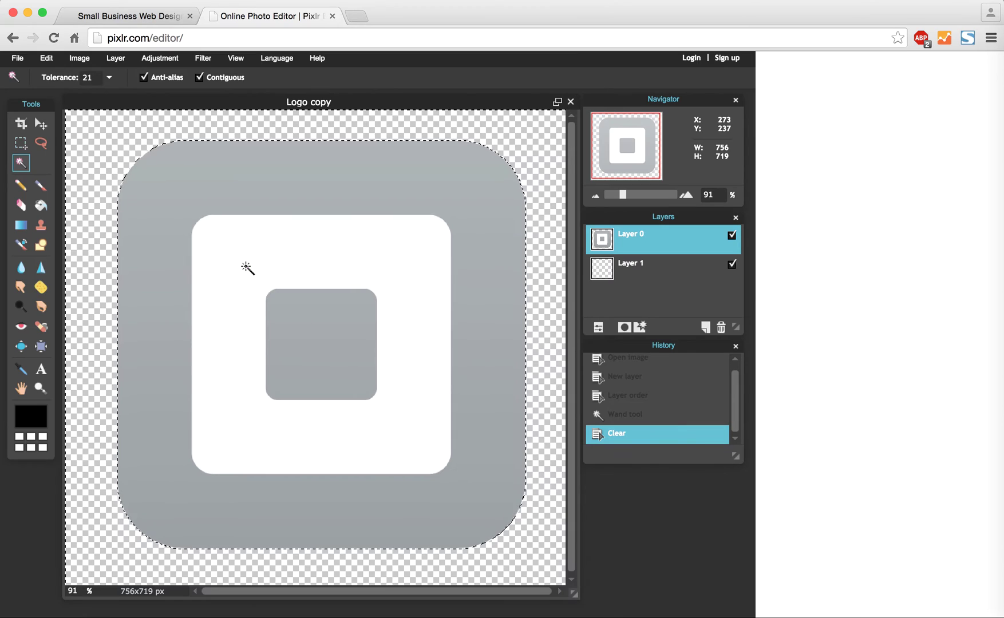
{"action": "left_click", "coordinate": [310, 245]}
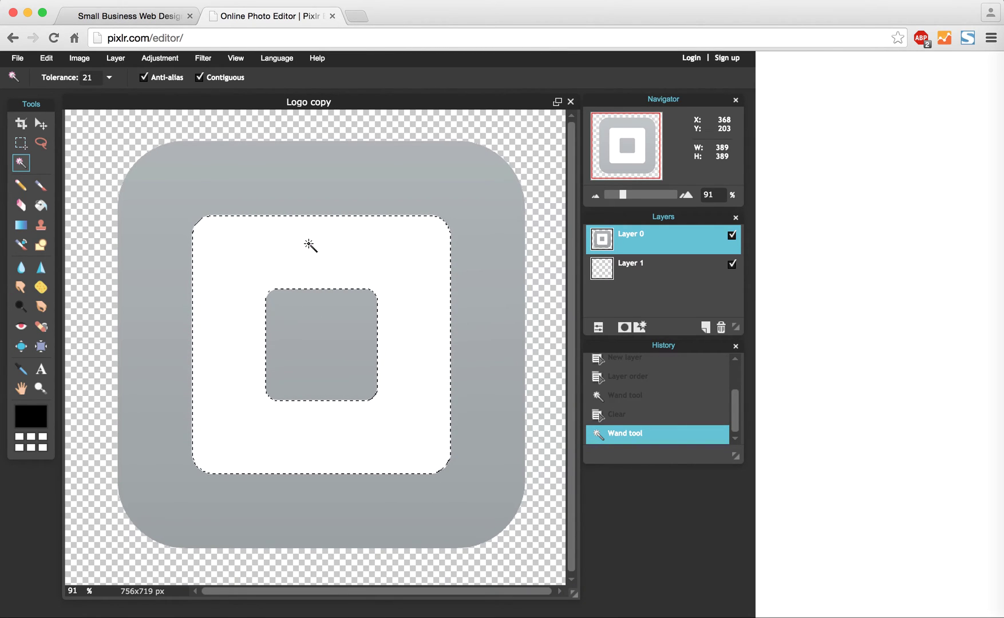
{"action": "key", "text": "Delete"}
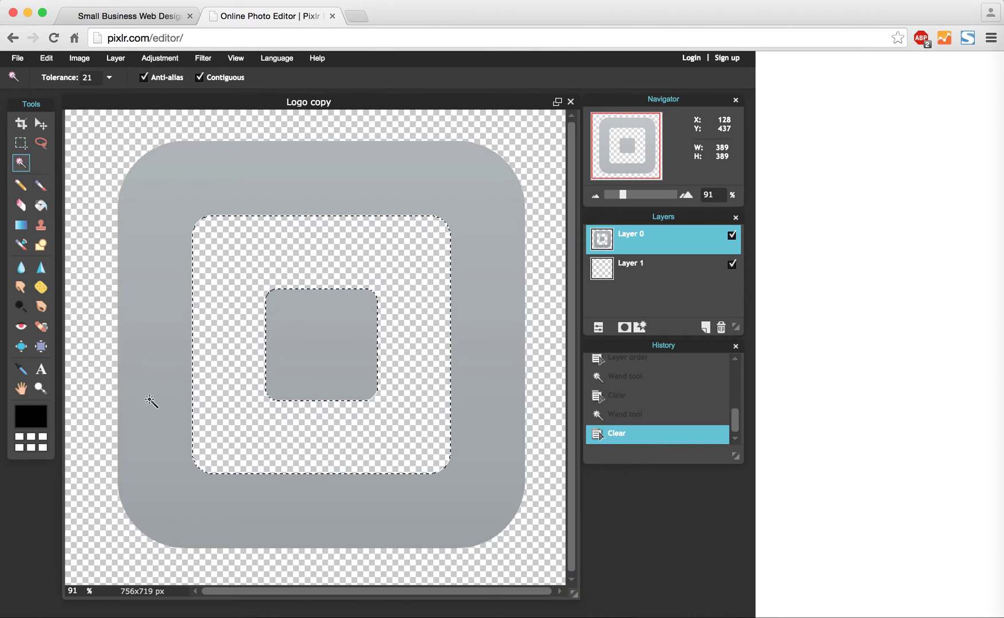
{"action": "left_click", "coordinate": [17, 58]}
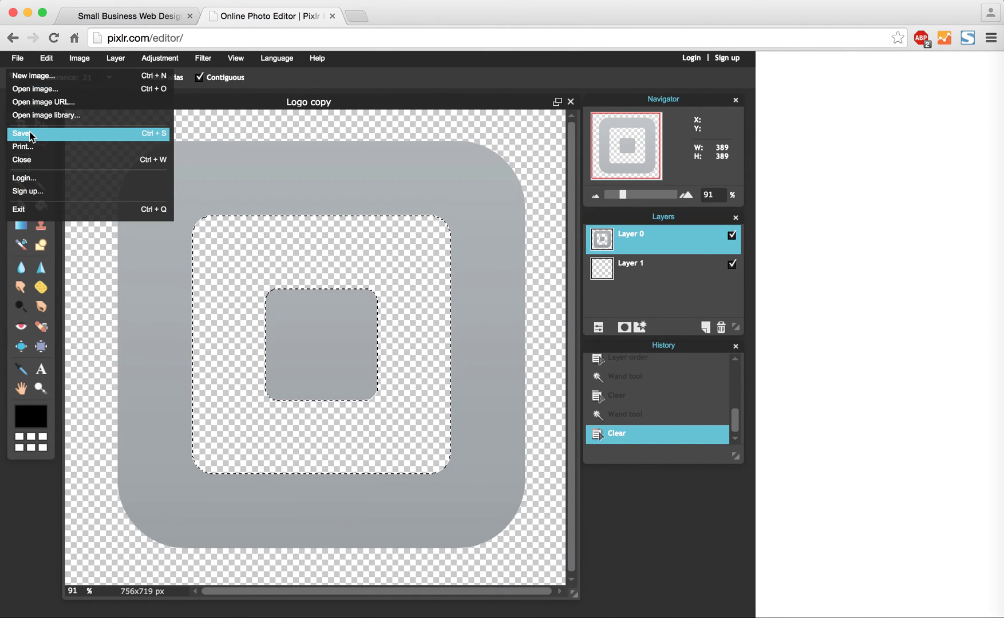
Save the logo as a transparent full-quality PNG named Logo in the 1_Demo Test folder.
{"action": "left_click", "coordinate": [30, 135]}
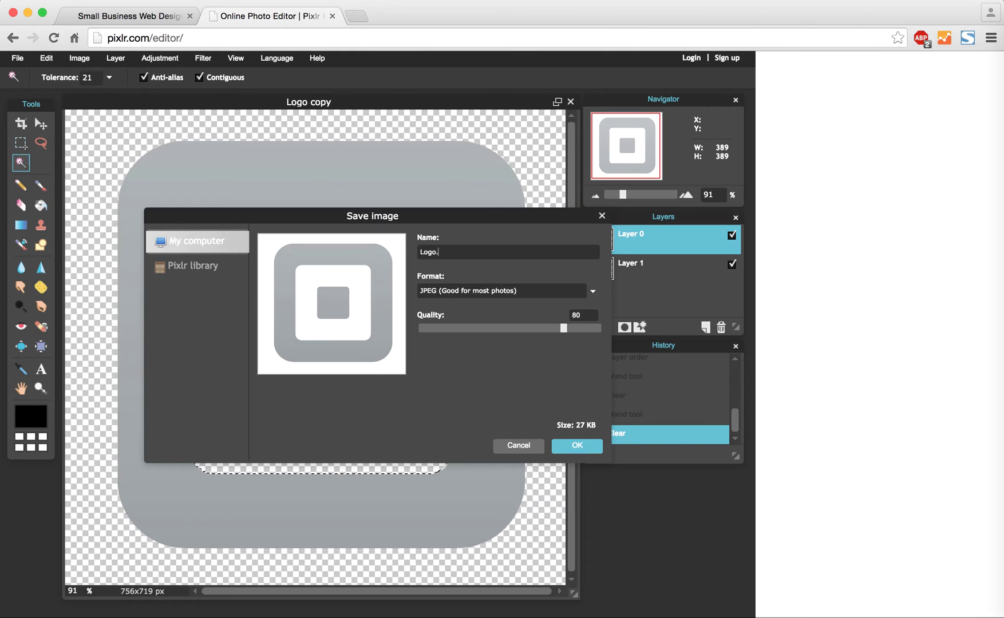
{"action": "left_click", "coordinate": [583, 292]}
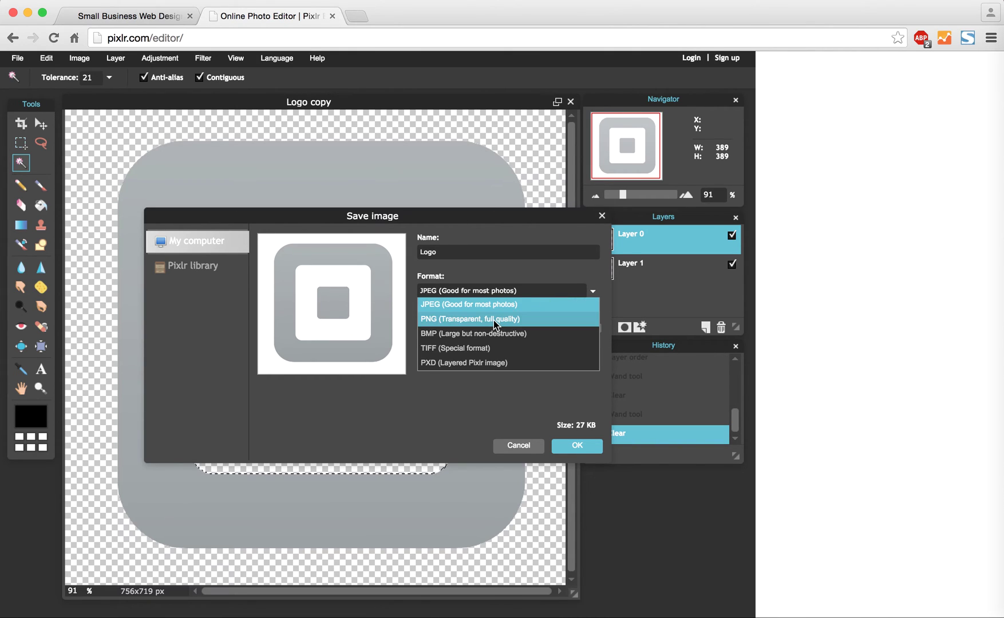
{"action": "left_click", "coordinate": [496, 321]}
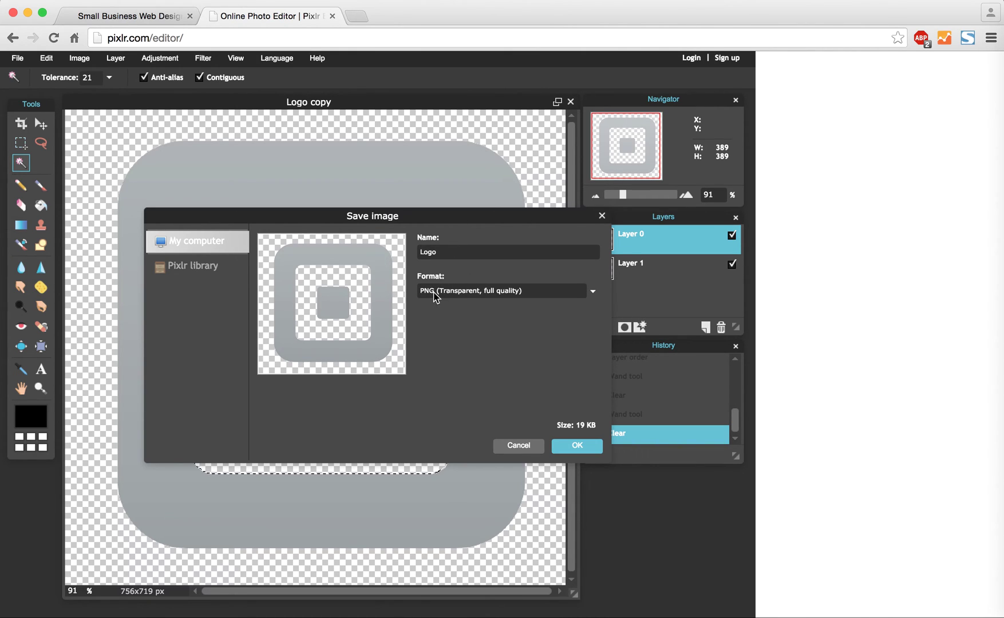
{"action": "left_click", "coordinate": [577, 446]}
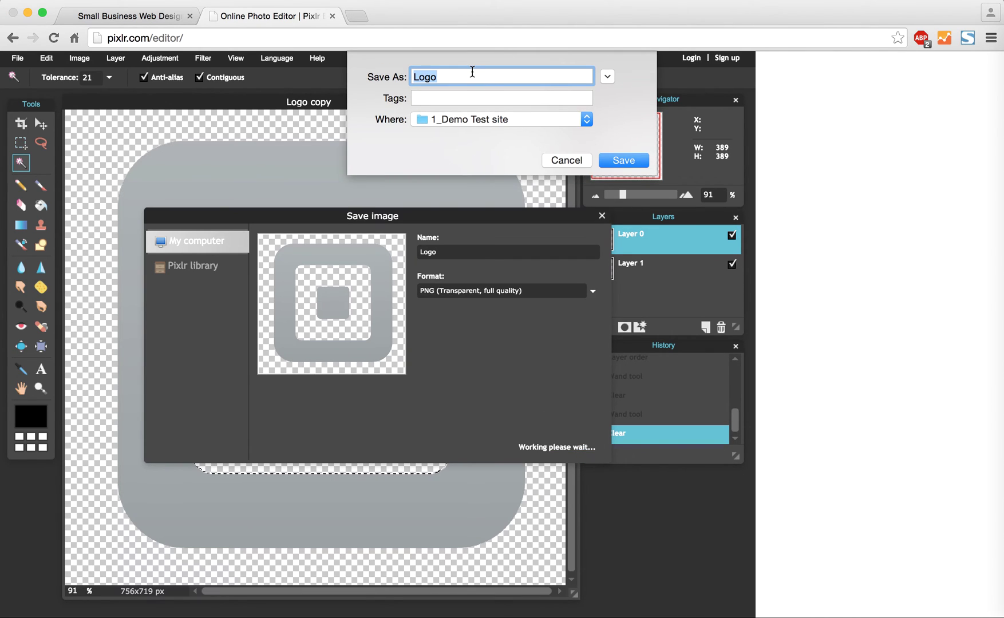
{"action": "left_click", "coordinate": [622, 159]}
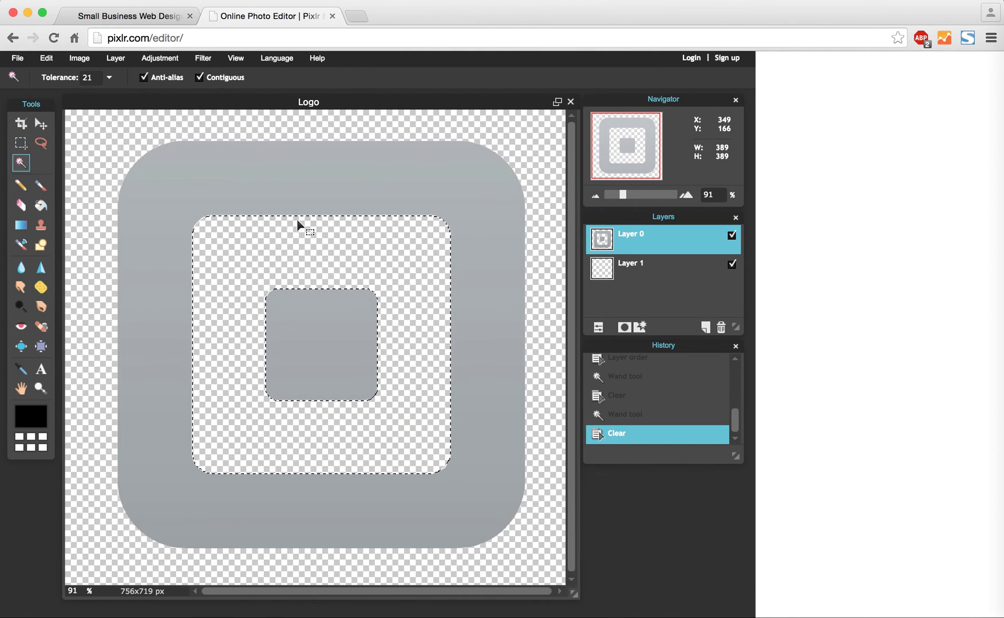
{"action": "left_click", "coordinate": [143, 22]}
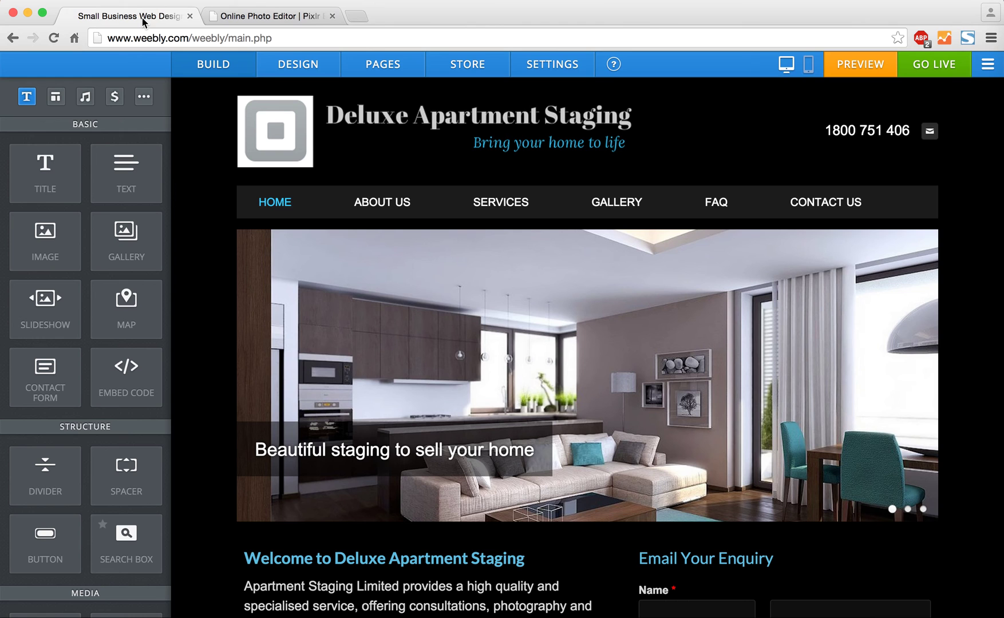
Upload Logo.png from the computer as a new image in the header logo editor.
{"action": "mouse_move", "coordinate": [240, 103]}
{"action": "left_click", "coordinate": [392, 185]}
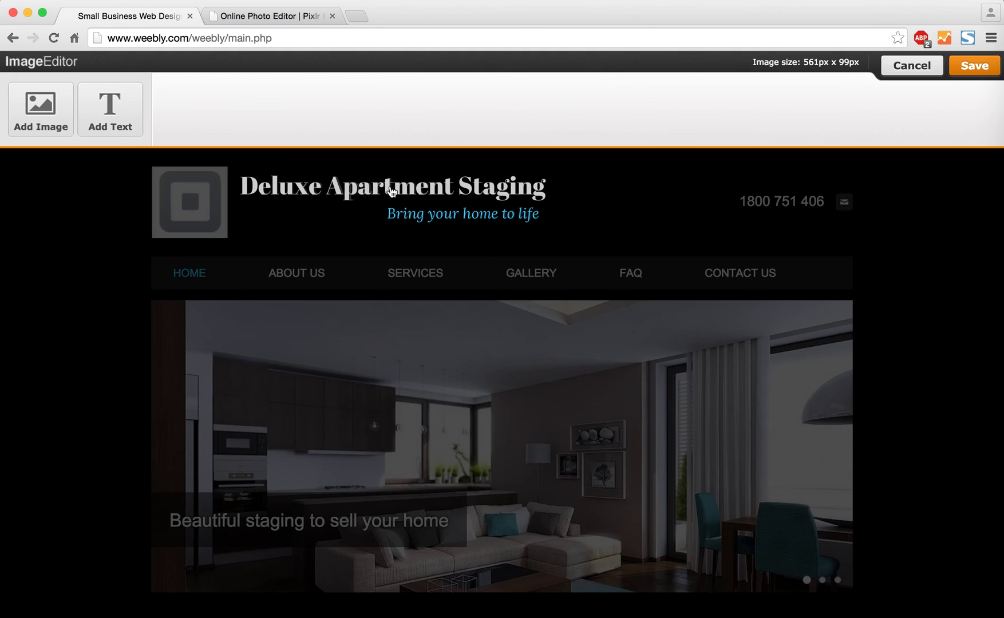
{"action": "left_click", "coordinate": [43, 96]}
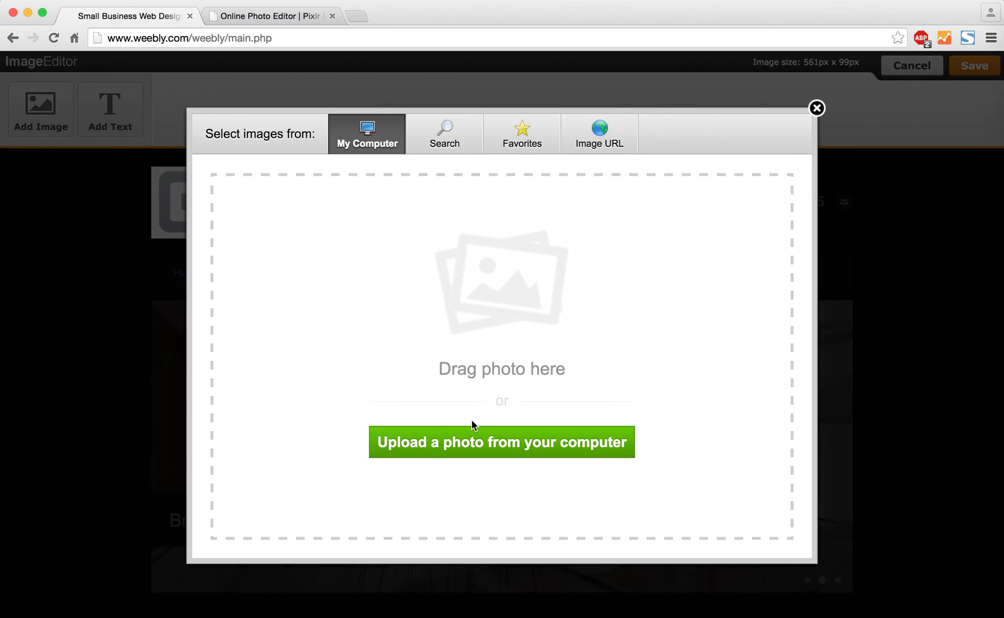
{"action": "left_click", "coordinate": [513, 438]}
{"action": "double_click", "coordinate": [545, 66]}
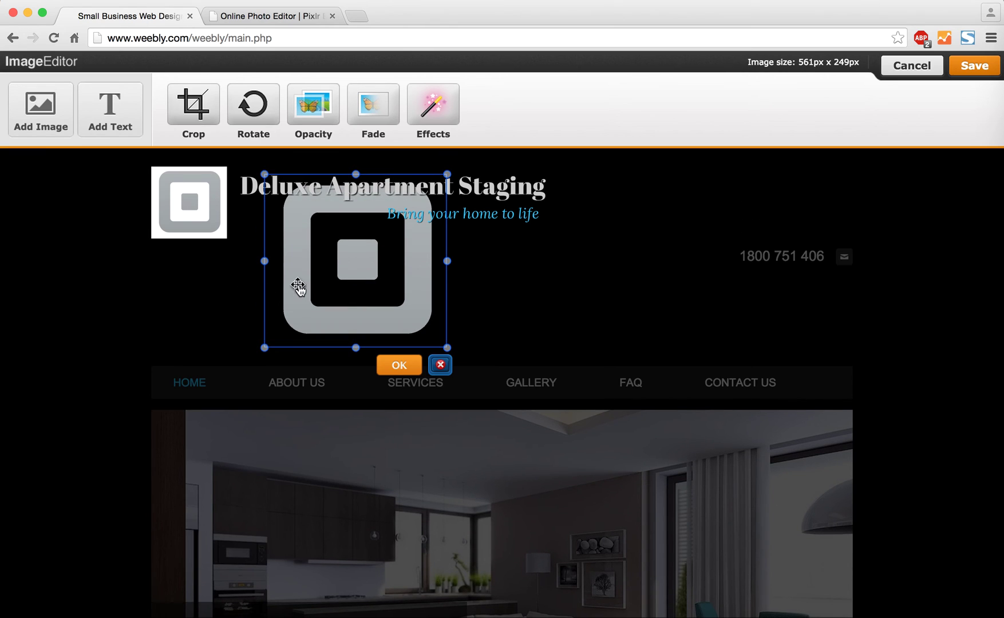
Remove the old white-backed logo from the header.
{"action": "left_click", "coordinate": [198, 227]}
{"action": "left_click", "coordinate": [221, 257]}
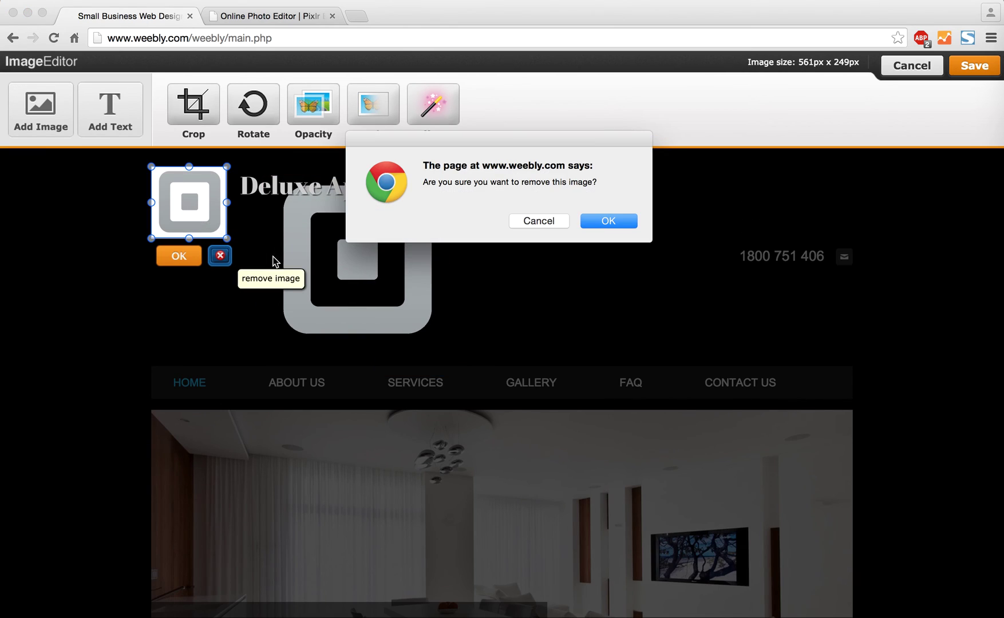
{"action": "left_click", "coordinate": [607, 222]}
Move the new logo left, shrink it beside 'Deluxe Apartment Staging', and save the header.
{"action": "left_click", "coordinate": [344, 280]}
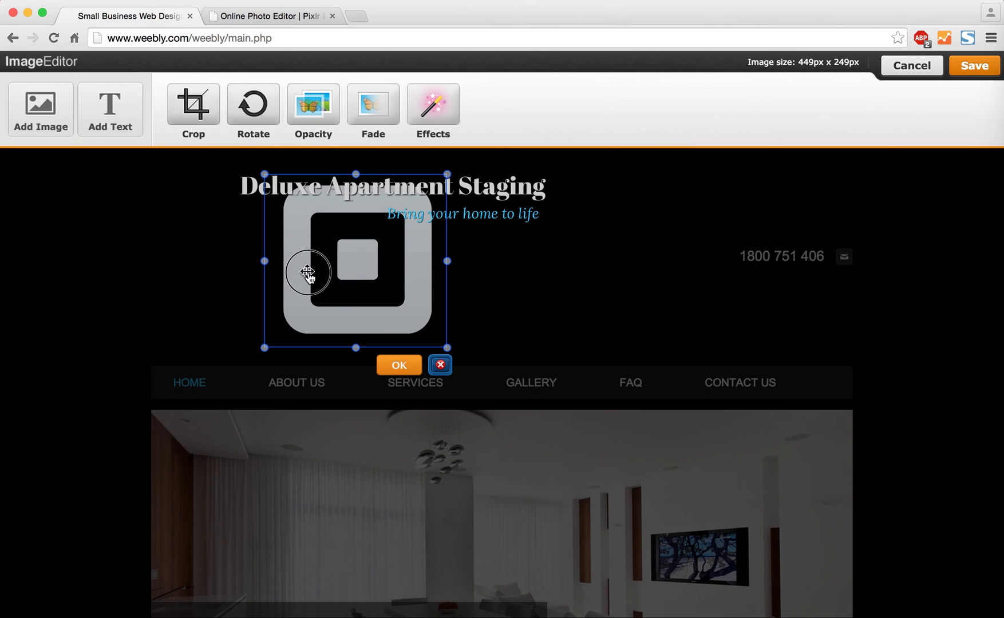
{"action": "left_click_drag", "start_coordinate": [306, 271], "coordinate": [187, 267]}
{"action": "left_click_drag", "start_coordinate": [336, 343], "coordinate": [234, 246]}
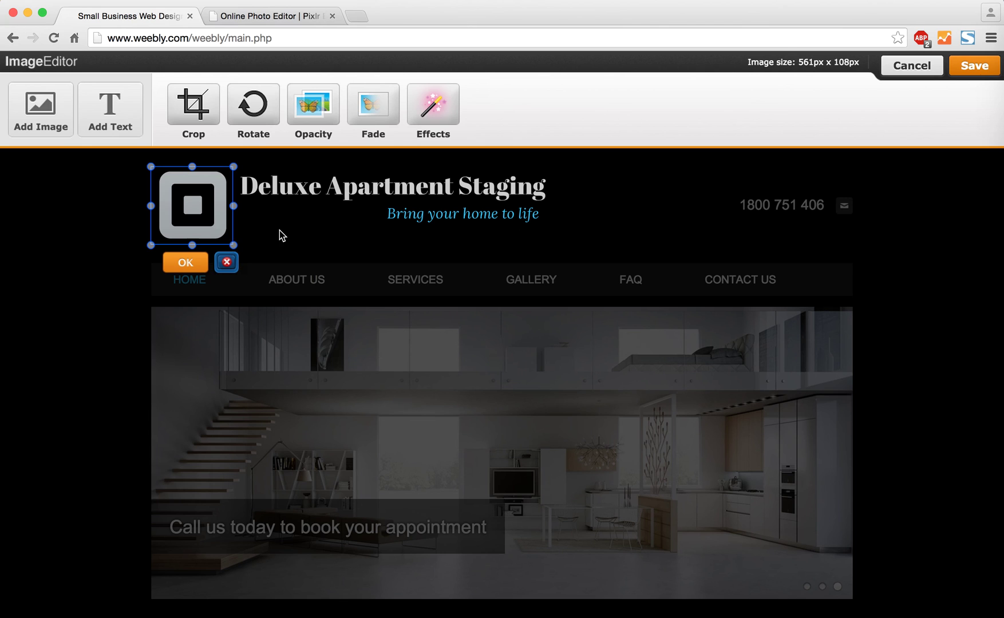
{"action": "left_click", "coordinate": [280, 230]}
{"action": "left_click", "coordinate": [209, 218]}
{"action": "left_click", "coordinate": [274, 225]}
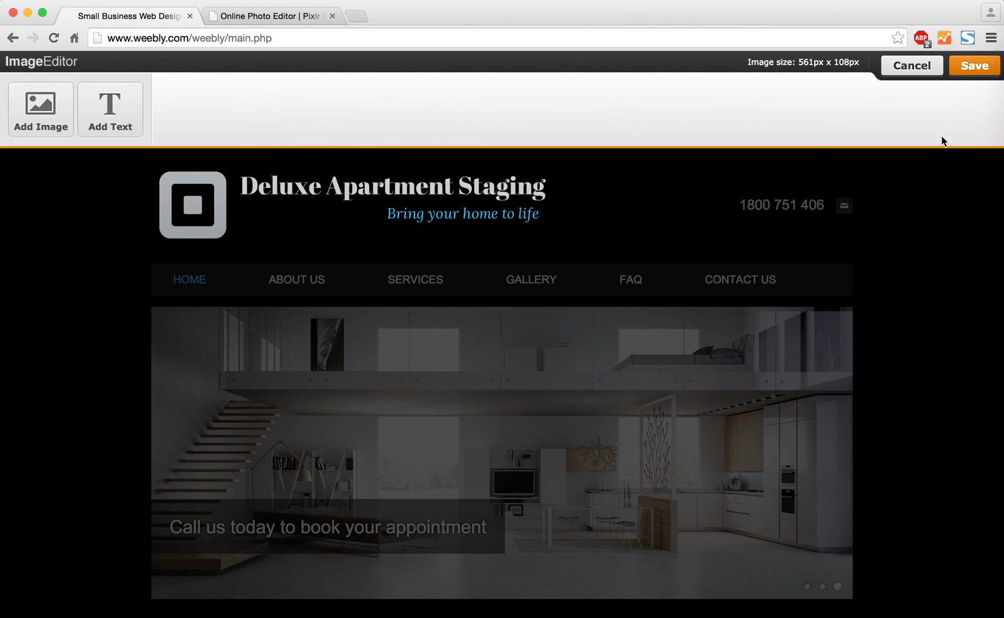
{"action": "left_click", "coordinate": [975, 67]}
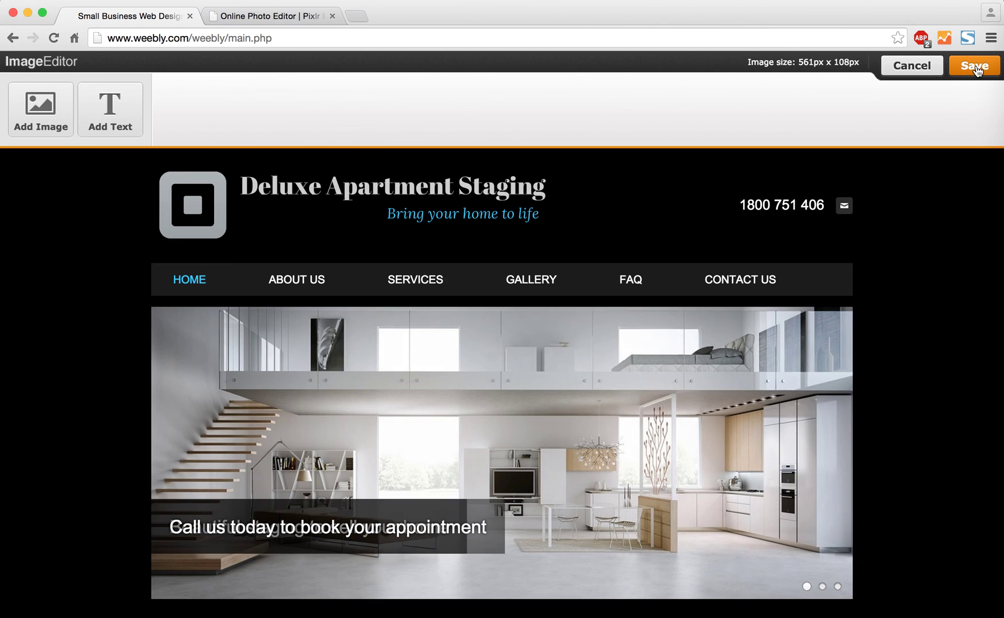